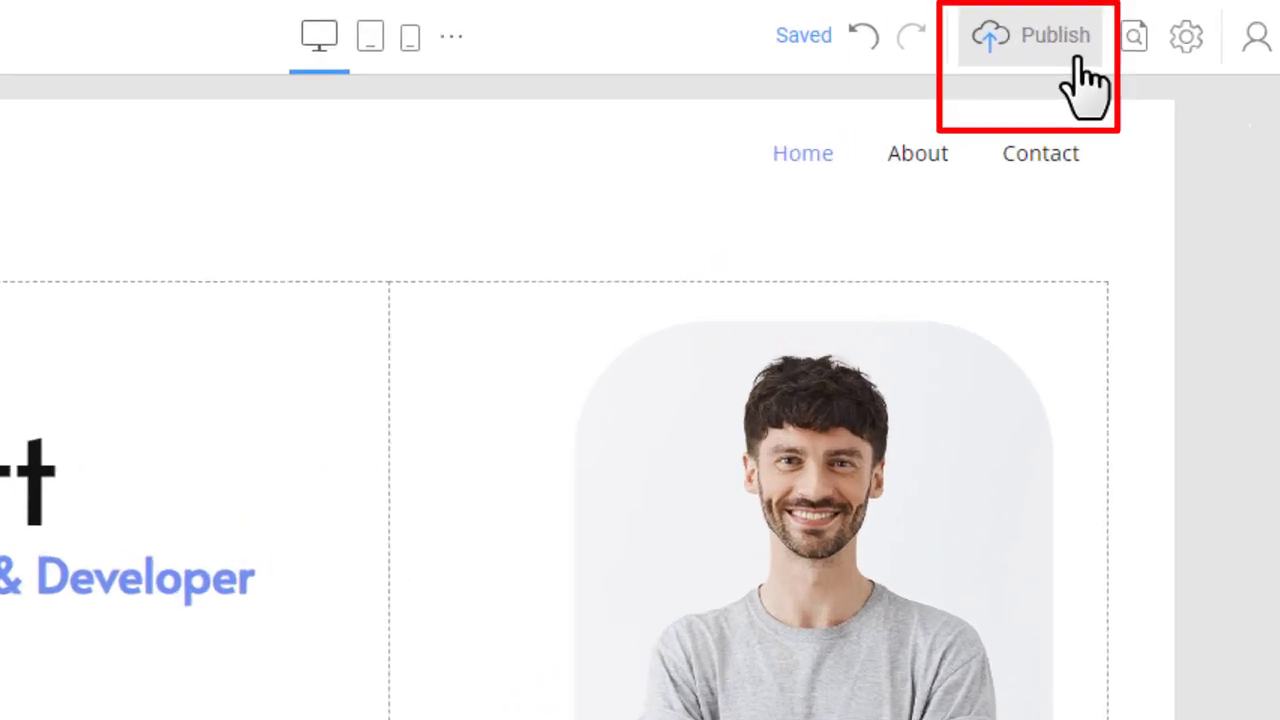
Bring up the Publish options, then scroll through Nicepage's Starter-to-Pro pricing plans.
{"action": "left_click", "coordinate": [1077, 57]}
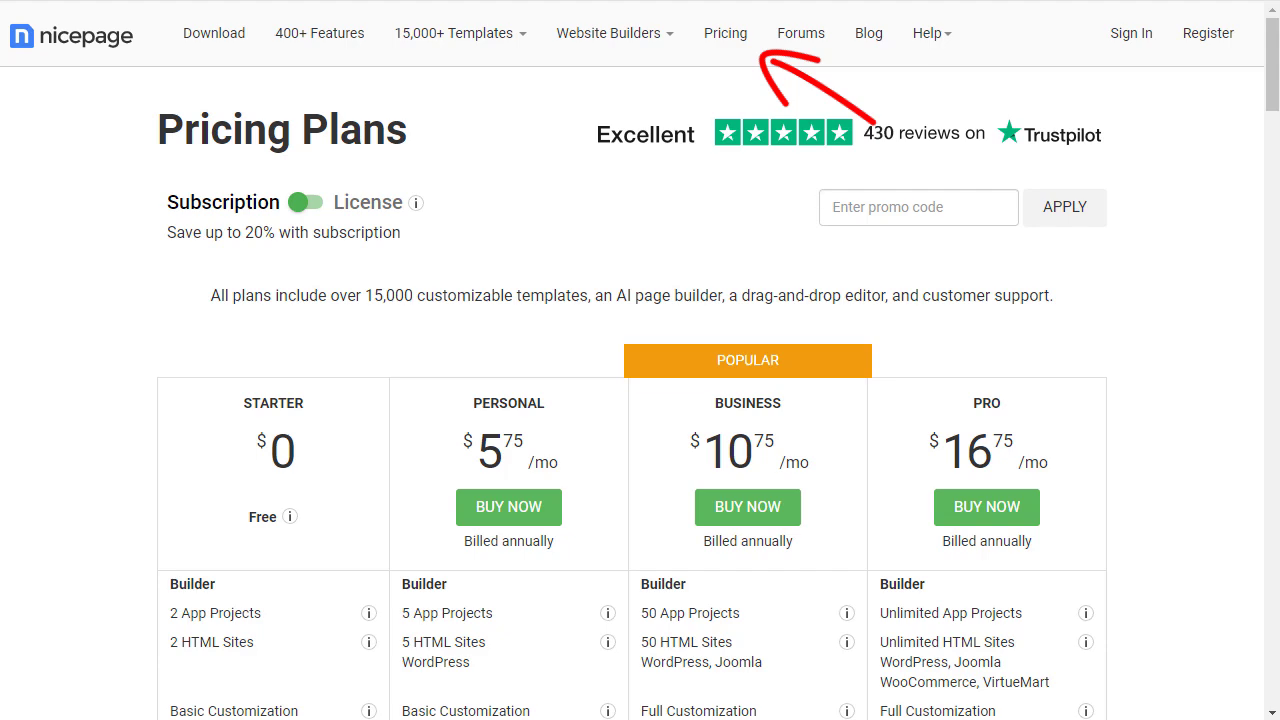
{"action": "scroll", "coordinate": [640, 400], "scroll_direction": "down", "scroll_amount": 3}
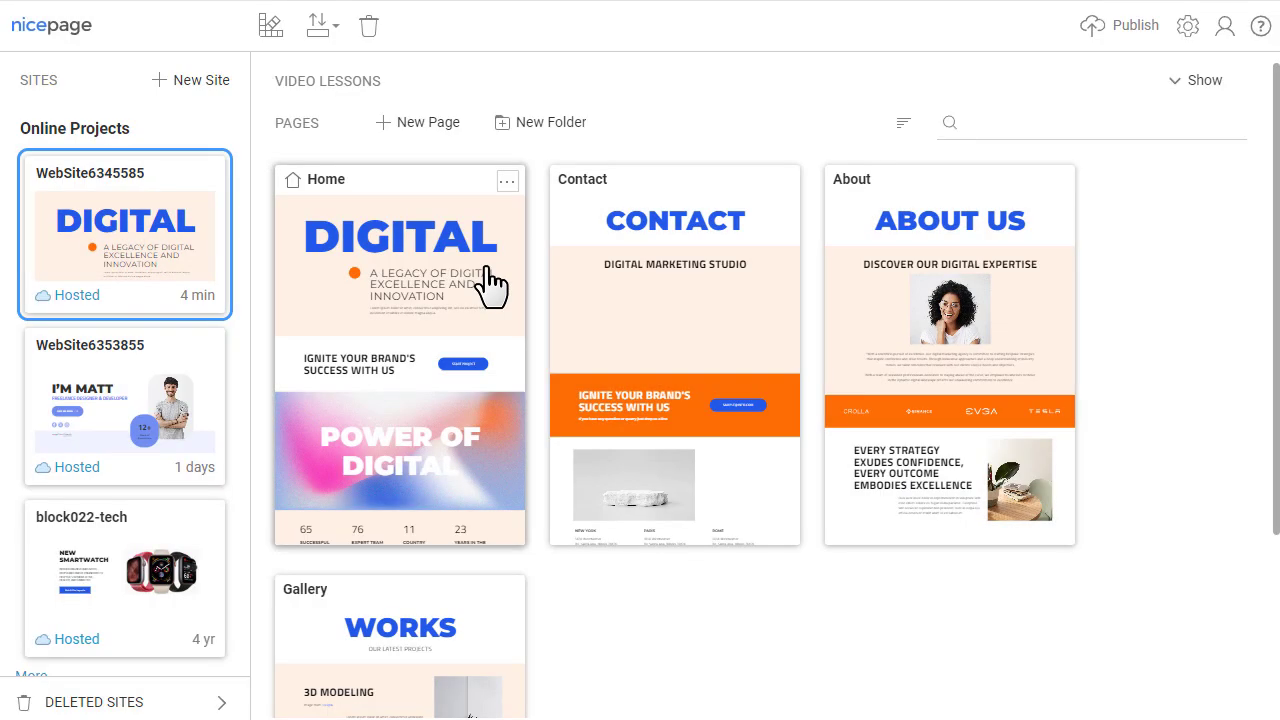
Publish the DIGITAL project to Nicepage hosting and open the live site at subdomainname.nicepage.io.
{"action": "left_click", "coordinate": [490, 285]}
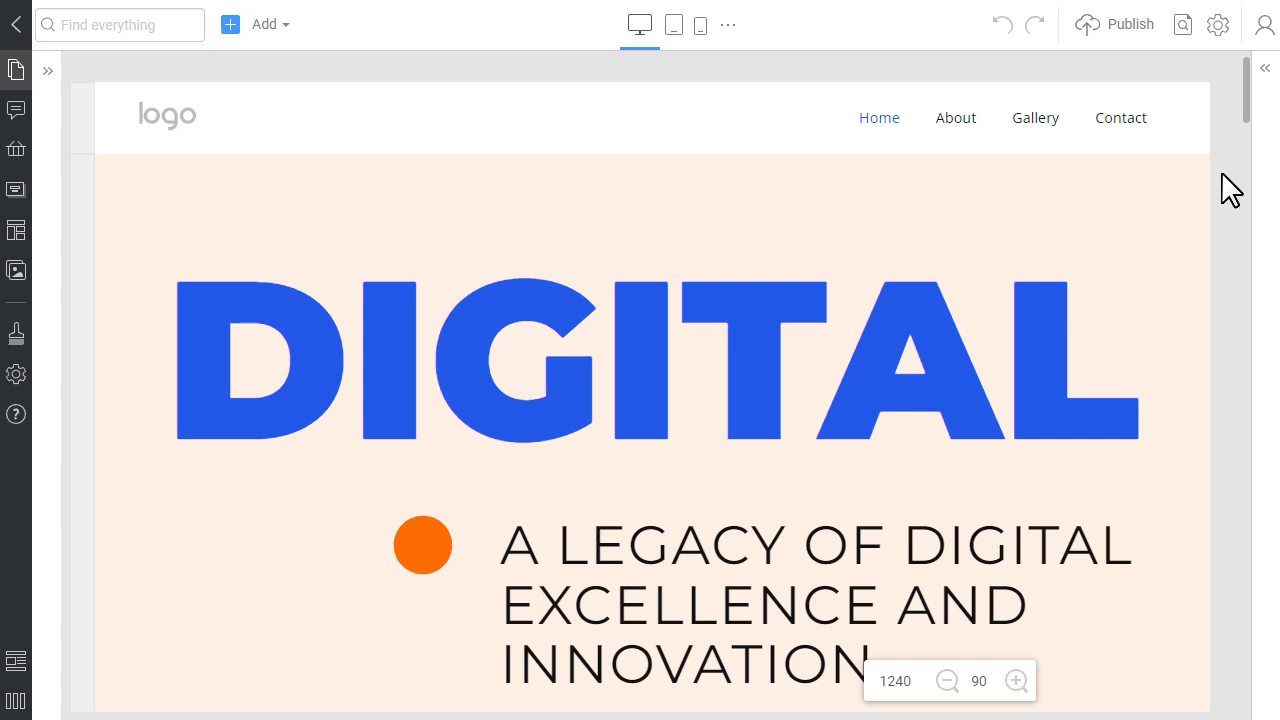
{"action": "left_click", "coordinate": [1083, 42]}
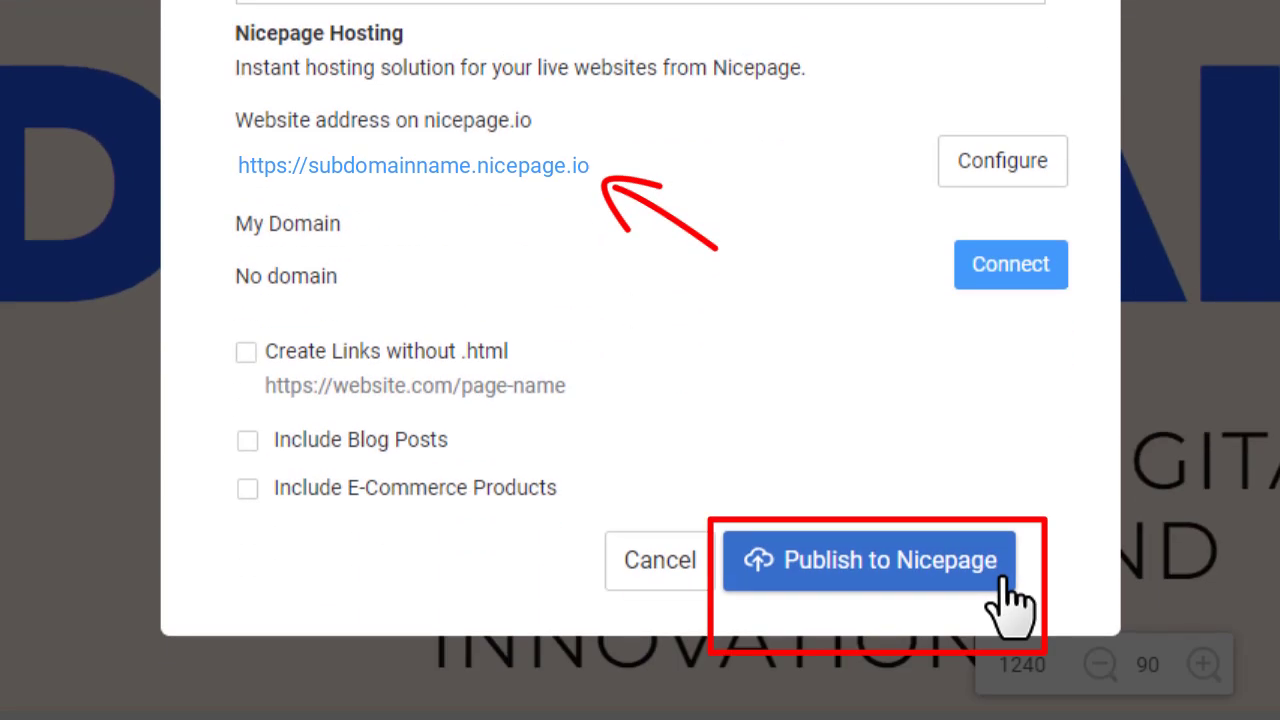
{"action": "left_click", "coordinate": [1001, 582]}
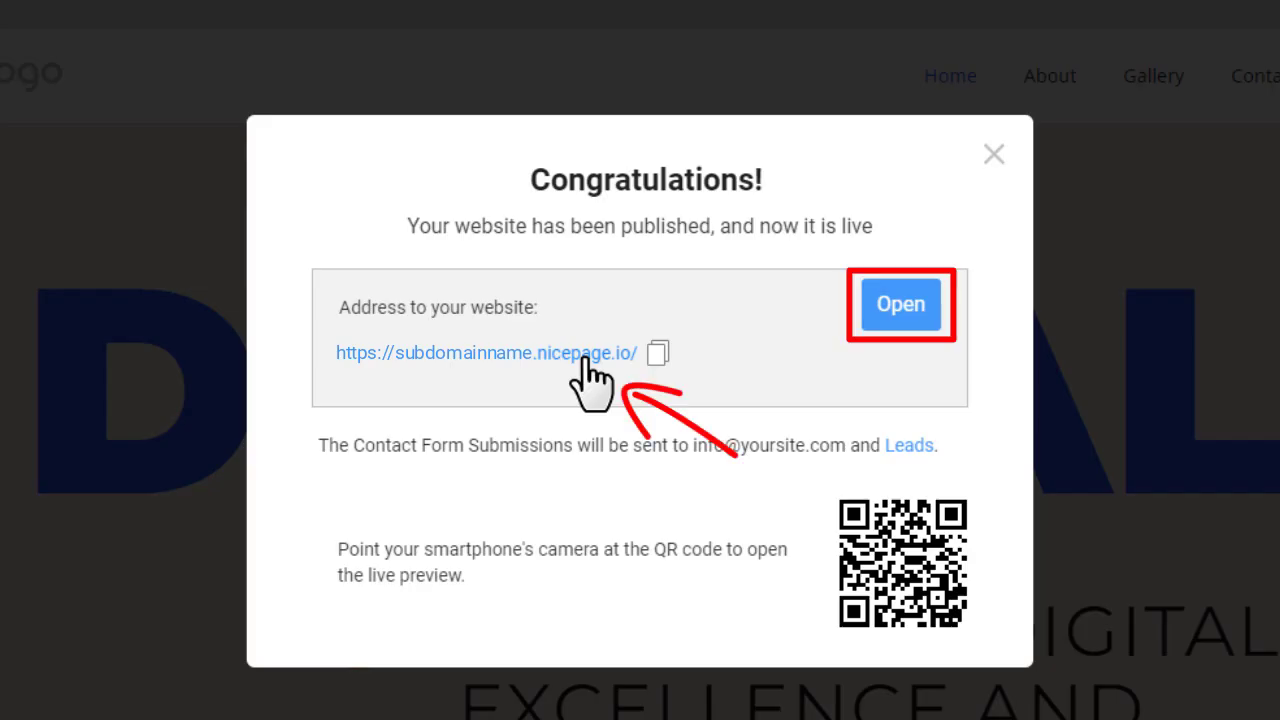
{"action": "left_click", "coordinate": [585, 355]}
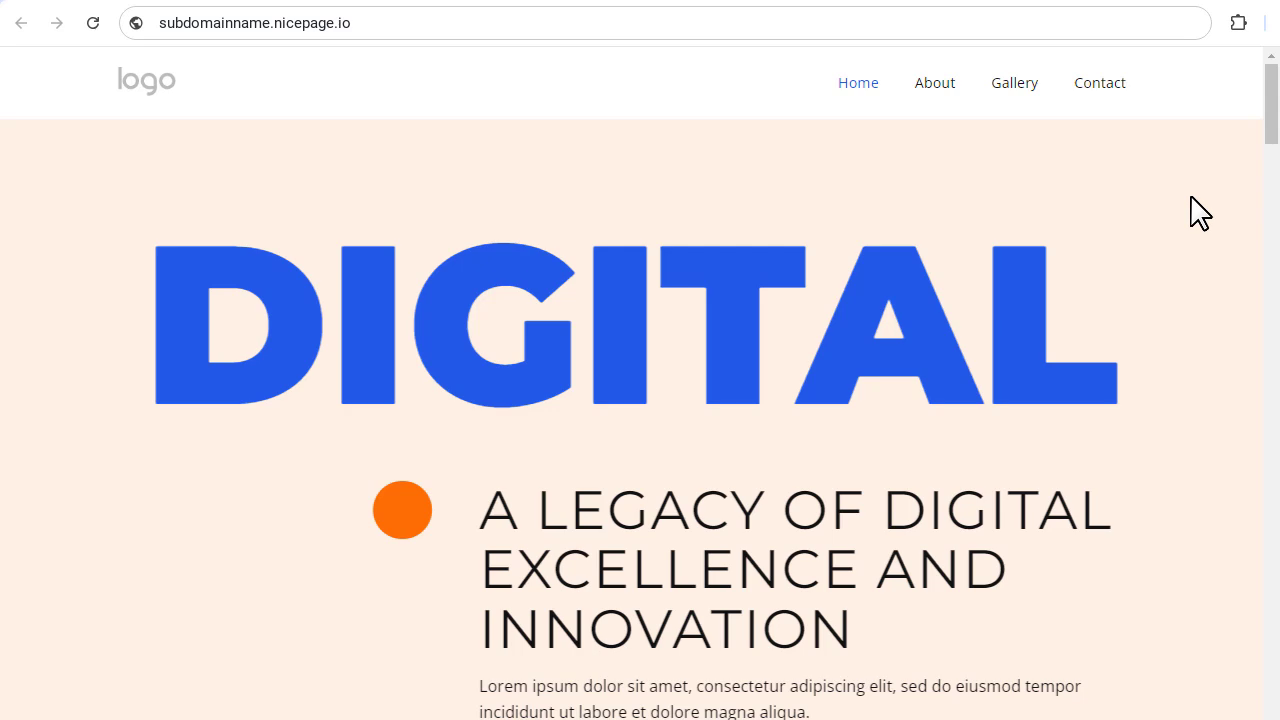
Scroll down and back up through the live published DIGITAL site.
{"action": "scroll", "coordinate": [1200, 212], "scroll_direction": "down", "scroll_amount": 7}
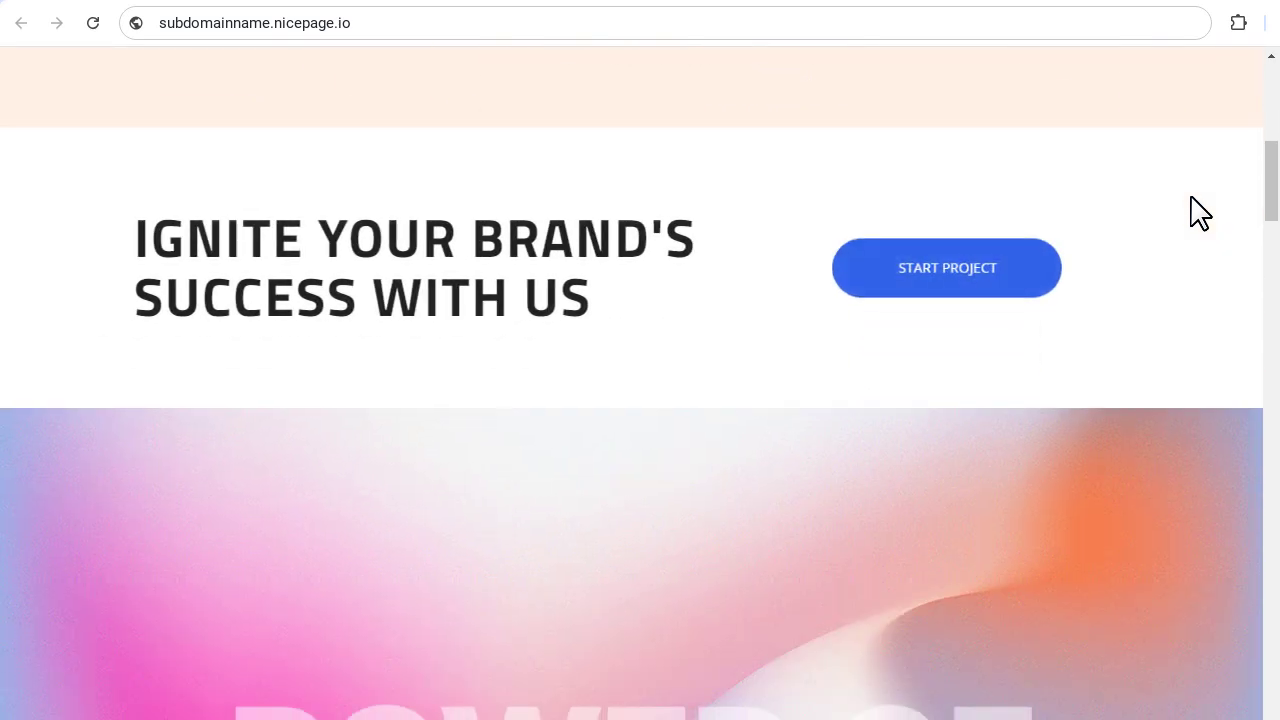
{"action": "scroll", "coordinate": [1197, 212], "scroll_direction": "up", "scroll_amount": 7}
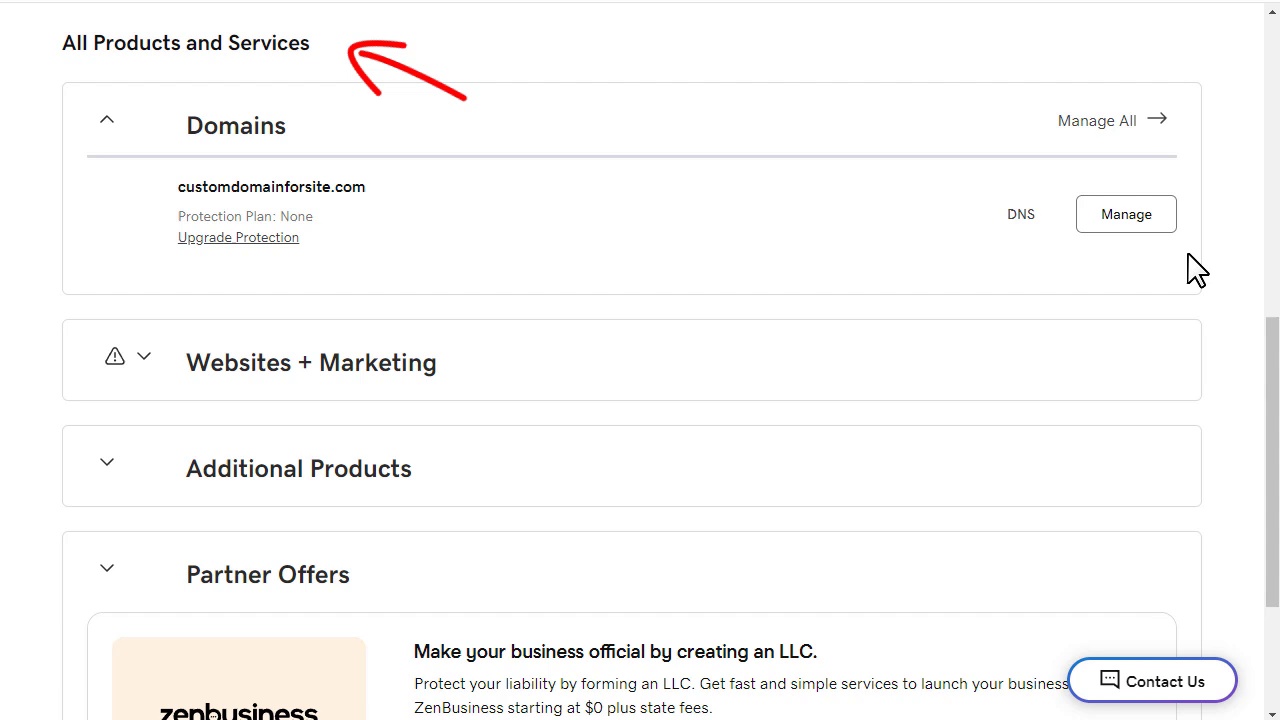
Open DNS Management for customdomainforsite.com, showing the @ A record at 1.1.1.1.
{"action": "left_click", "coordinate": [1024, 218]}
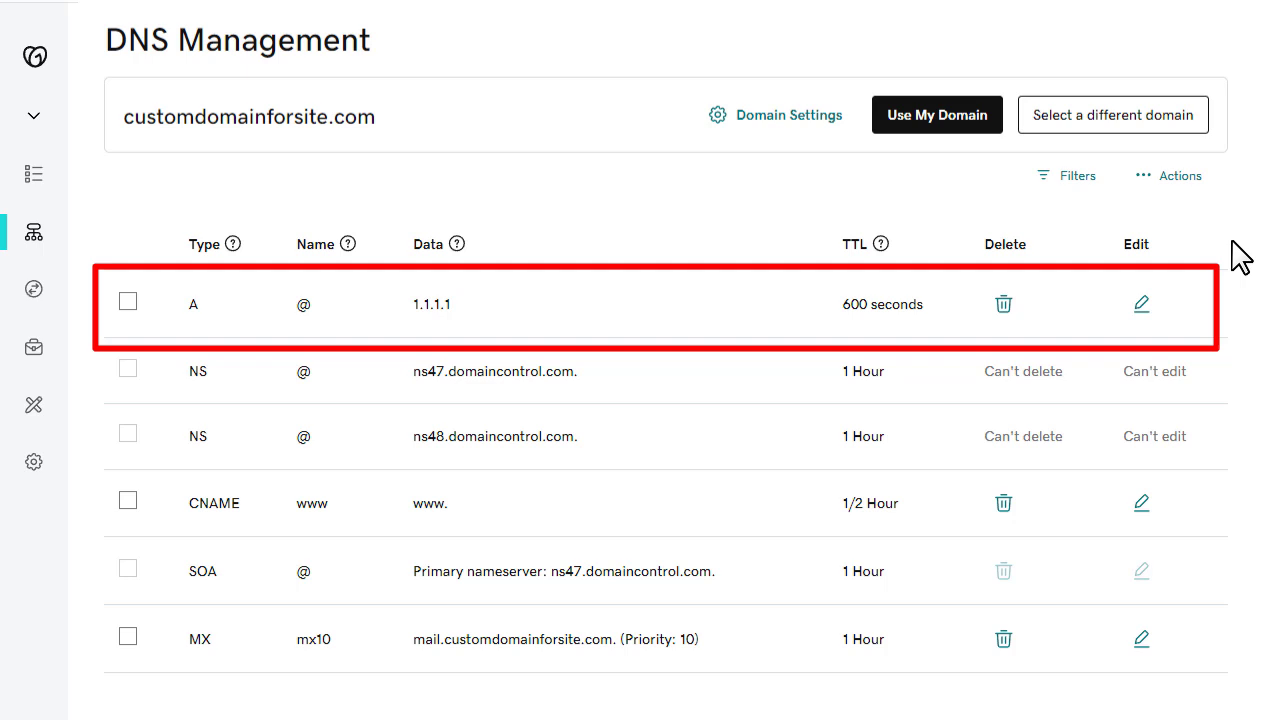
Change the @ A record value from 1.1.1.1 to 35.157.174.232 and save it.
{"action": "left_click", "coordinate": [1146, 306]}
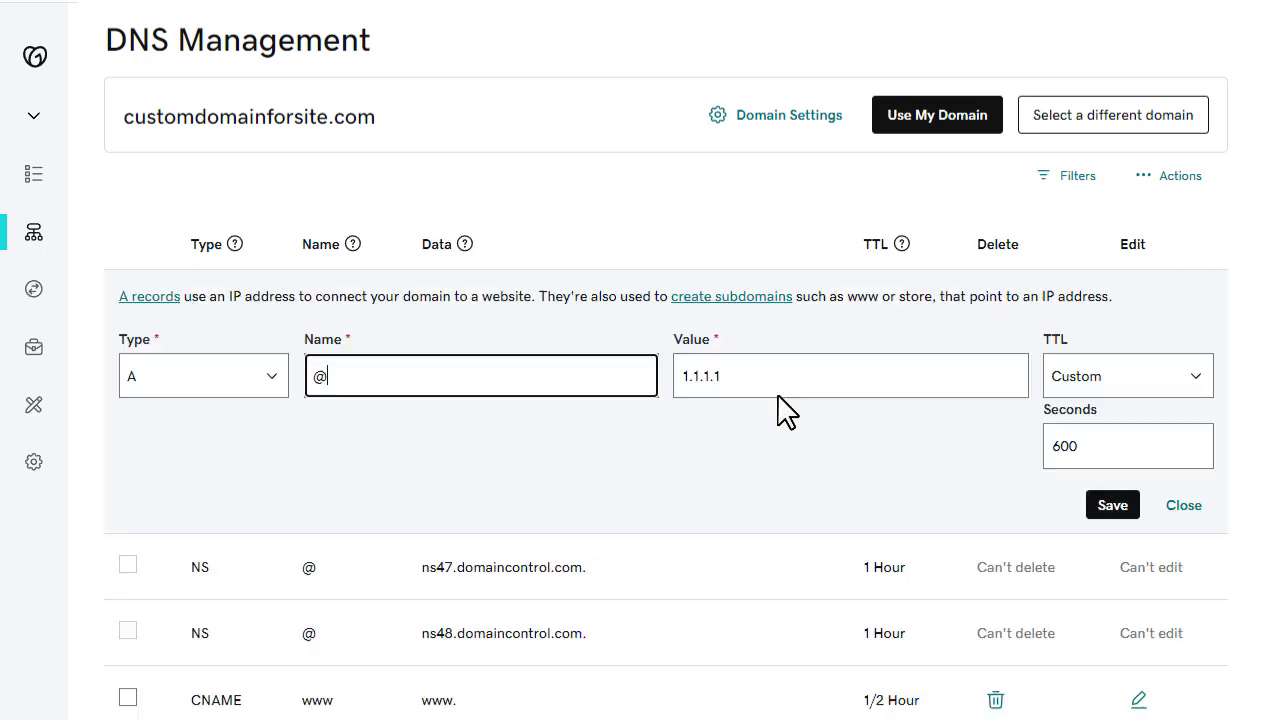
{"action": "key", "text": "Tab"}
{"action": "type", "text": "35.157.174.232"}
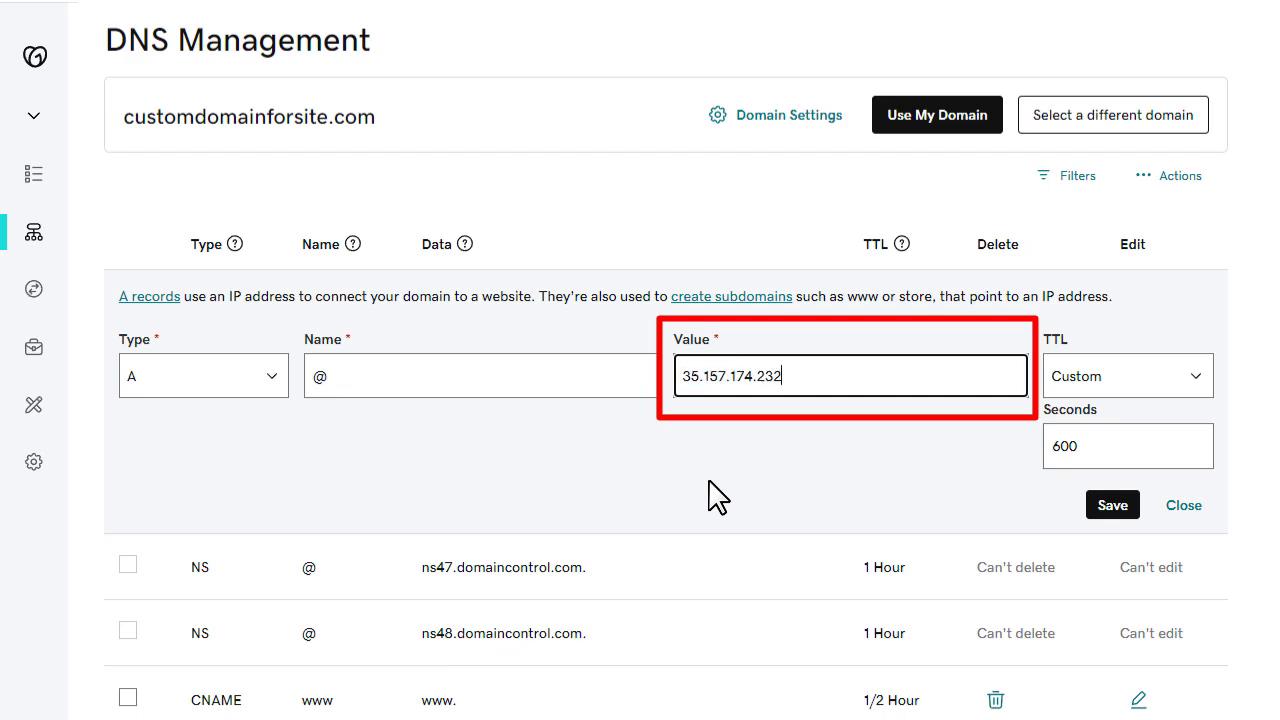
{"action": "left_click", "coordinate": [803, 474]}
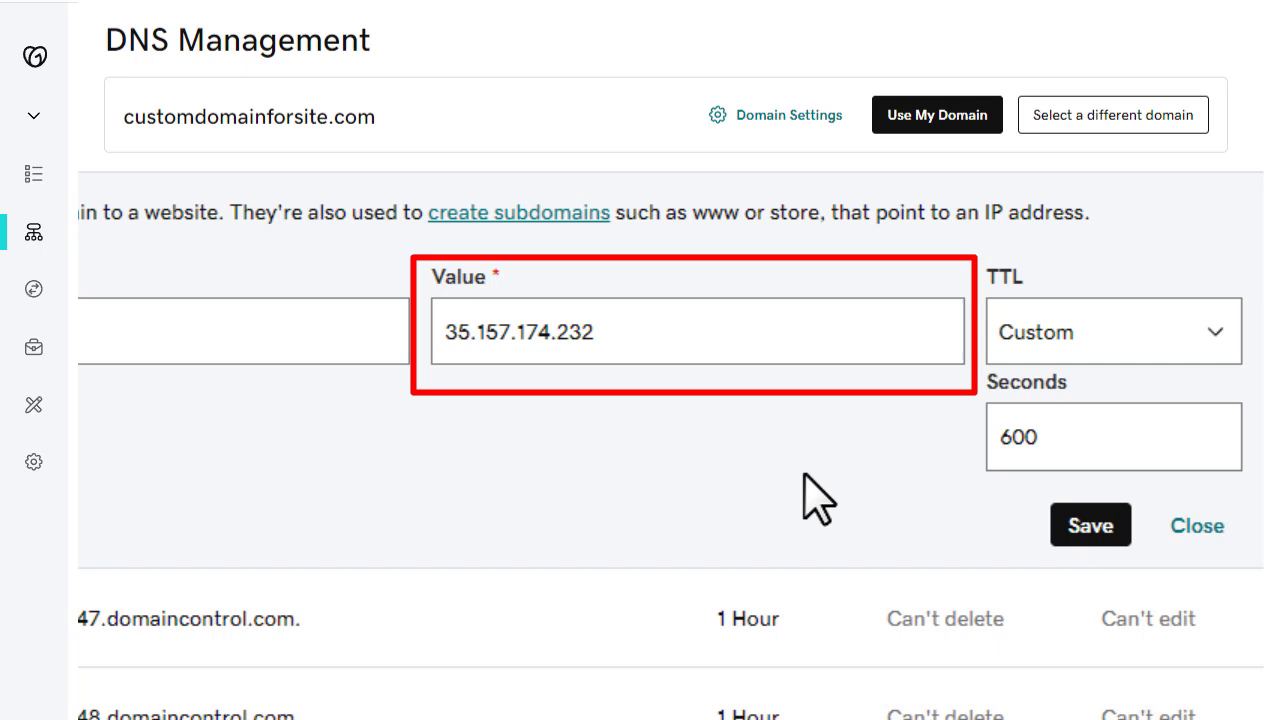
{"action": "left_click", "coordinate": [1105, 530]}
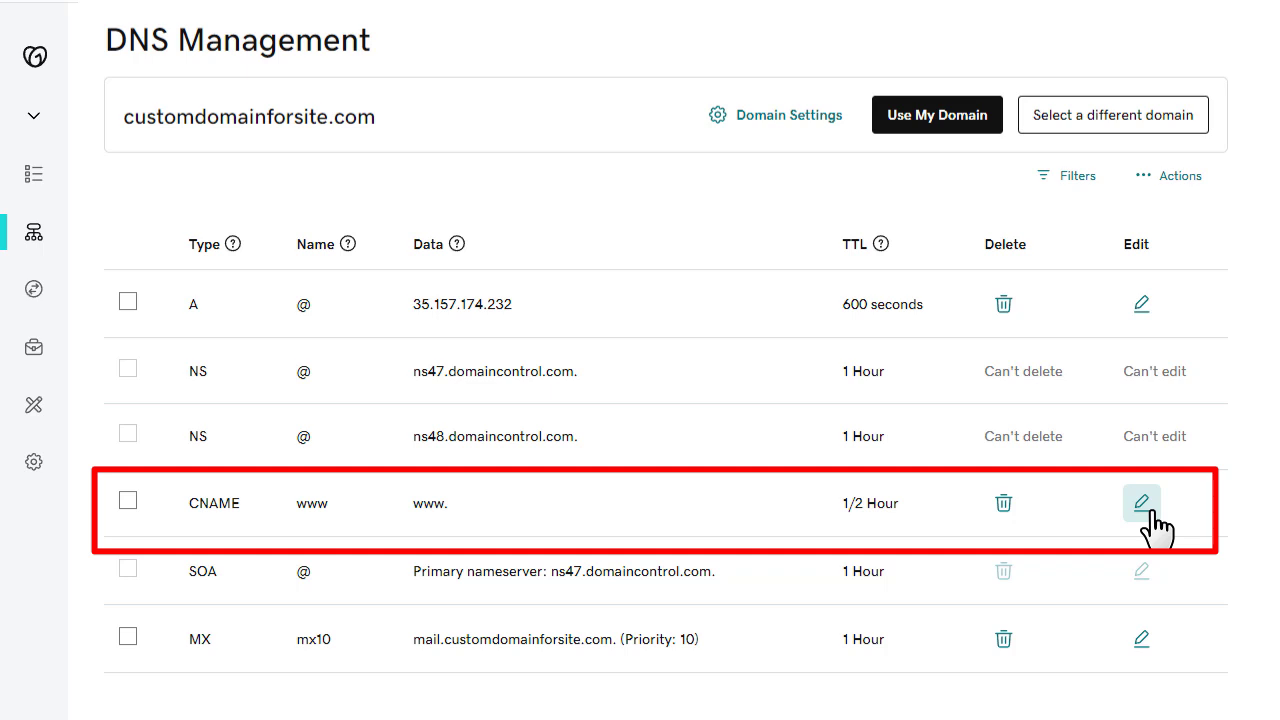
{"action": "left_click", "coordinate": [1145, 508]}
{"action": "triple_click", "coordinate": [822, 577]}
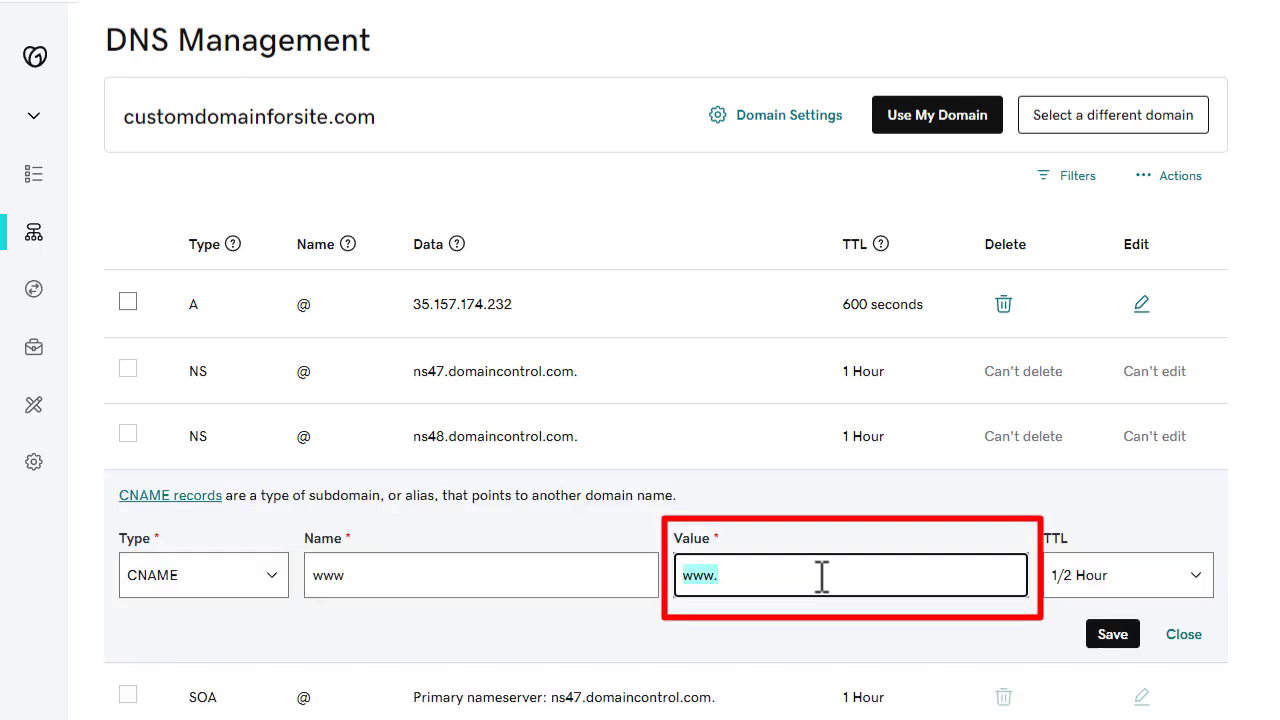
{"action": "type", "text": "www.customdomainforsite.com."}
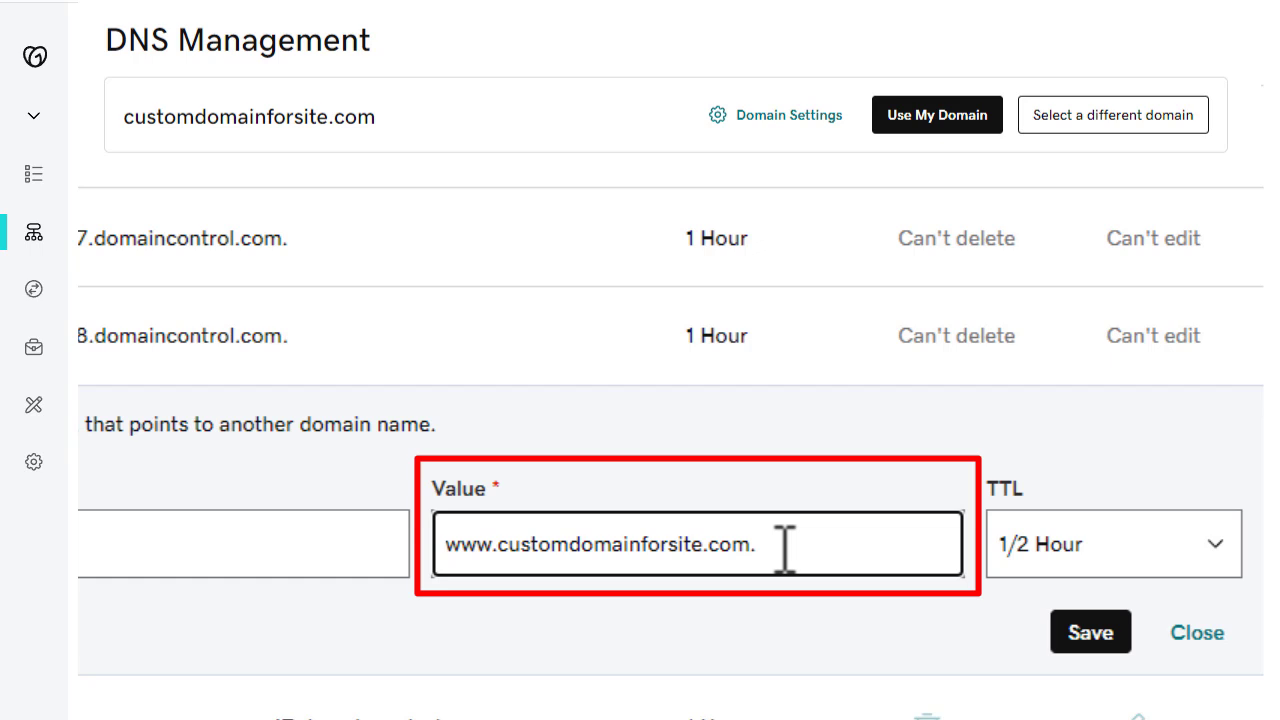
{"action": "left_click_drag", "start_coordinate": [754, 548], "coordinate": [826, 545]}
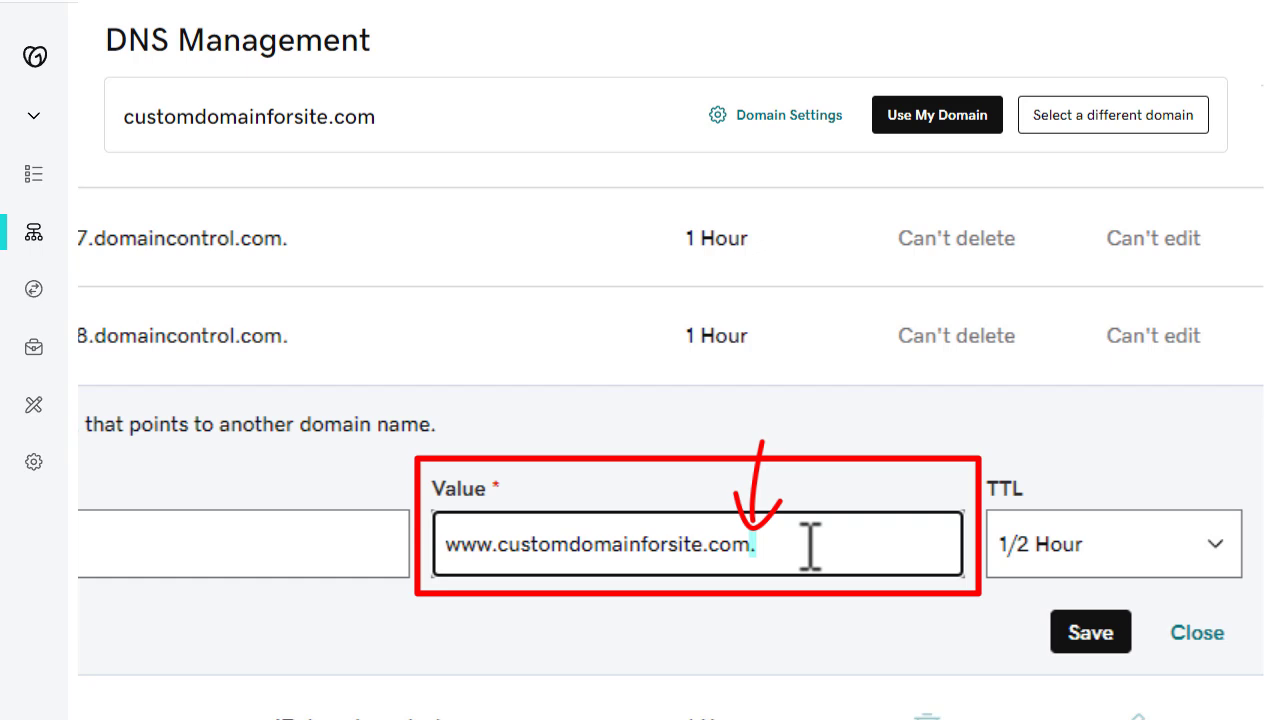
{"action": "left_click", "coordinate": [1092, 638]}
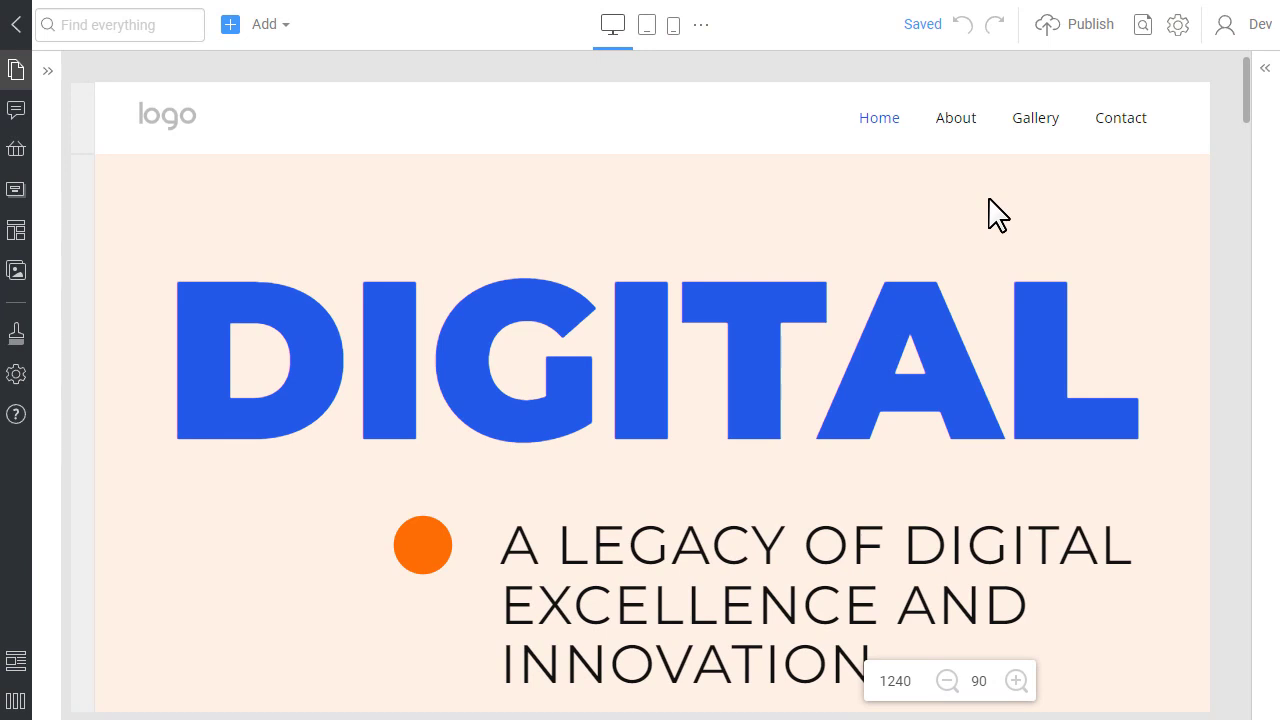
In Site Settings, start connecting My Domain and paste customdomainforsite.com into the field.
{"action": "left_click", "coordinate": [1172, 28]}
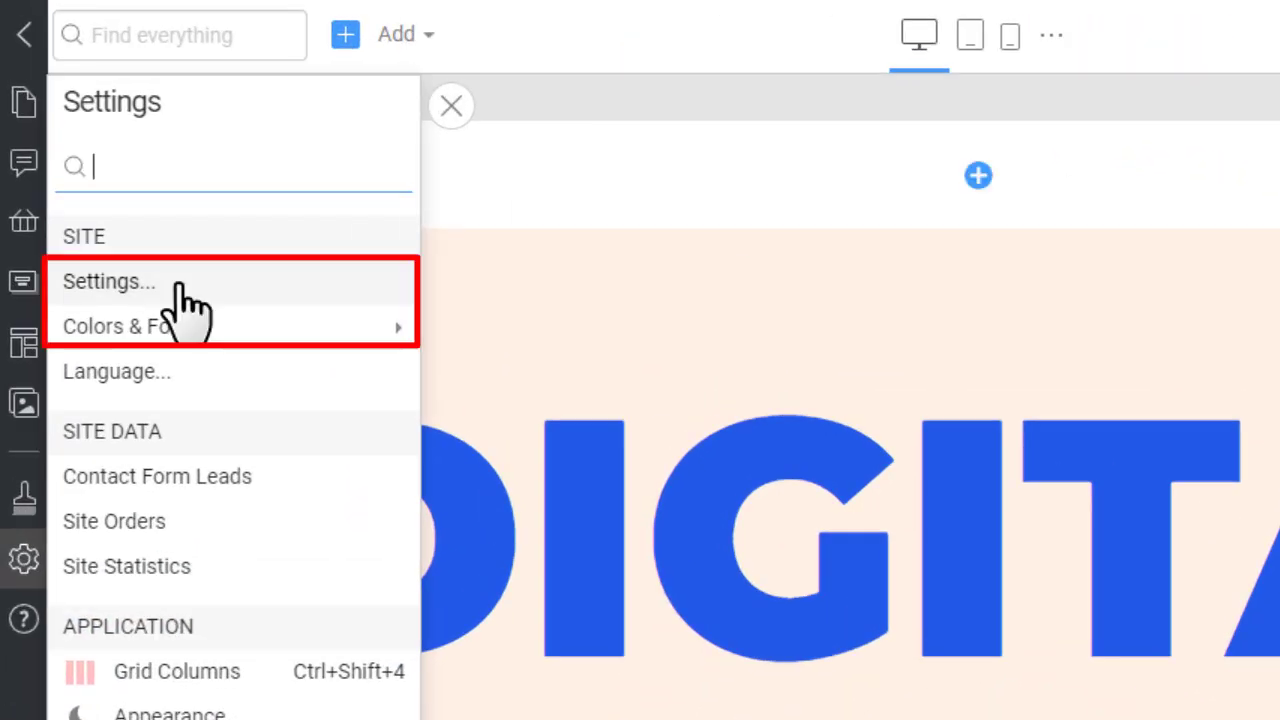
{"action": "left_click", "coordinate": [181, 284]}
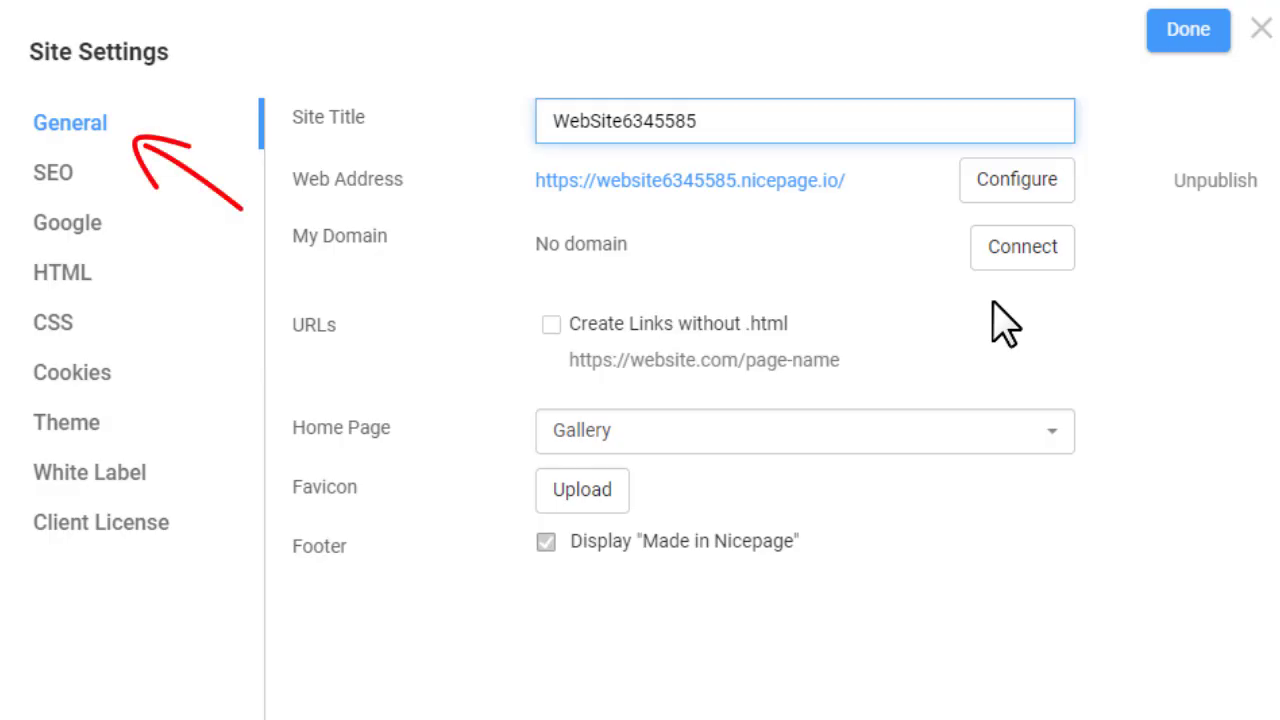
{"action": "left_click", "coordinate": [992, 302]}
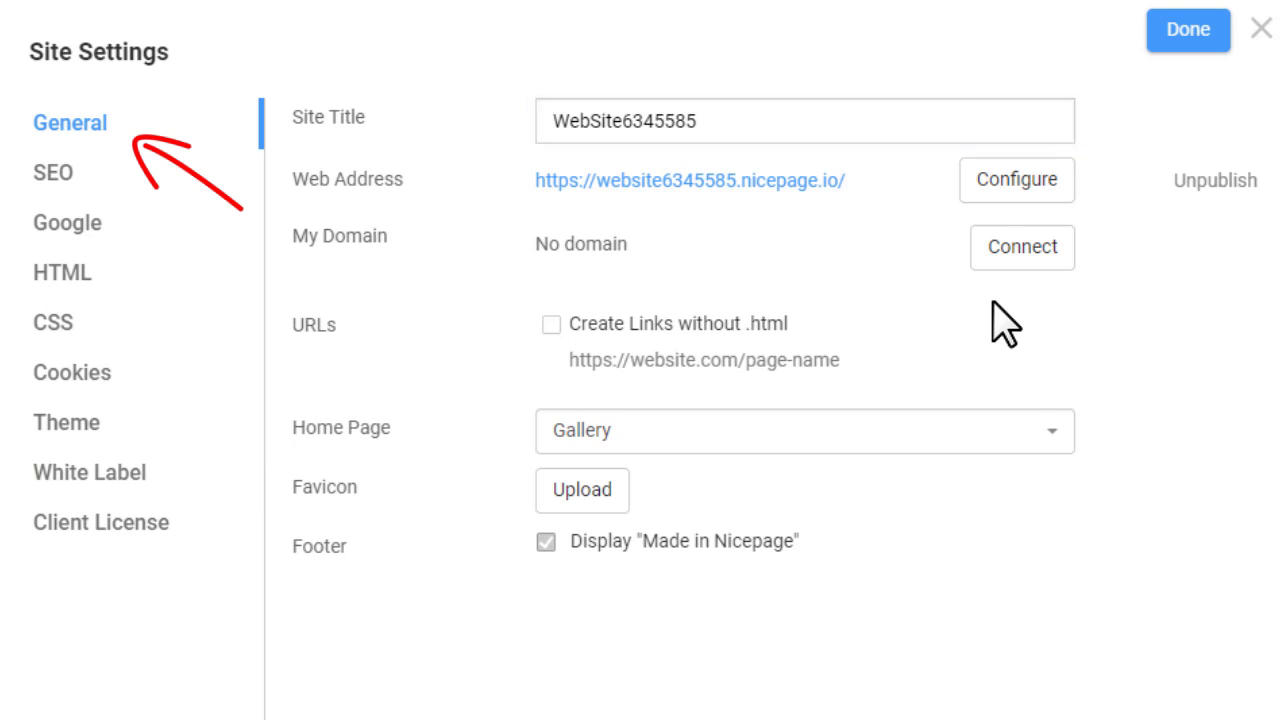
{"action": "left_click", "coordinate": [1041, 253]}
{"action": "left_click", "coordinate": [780, 334]}
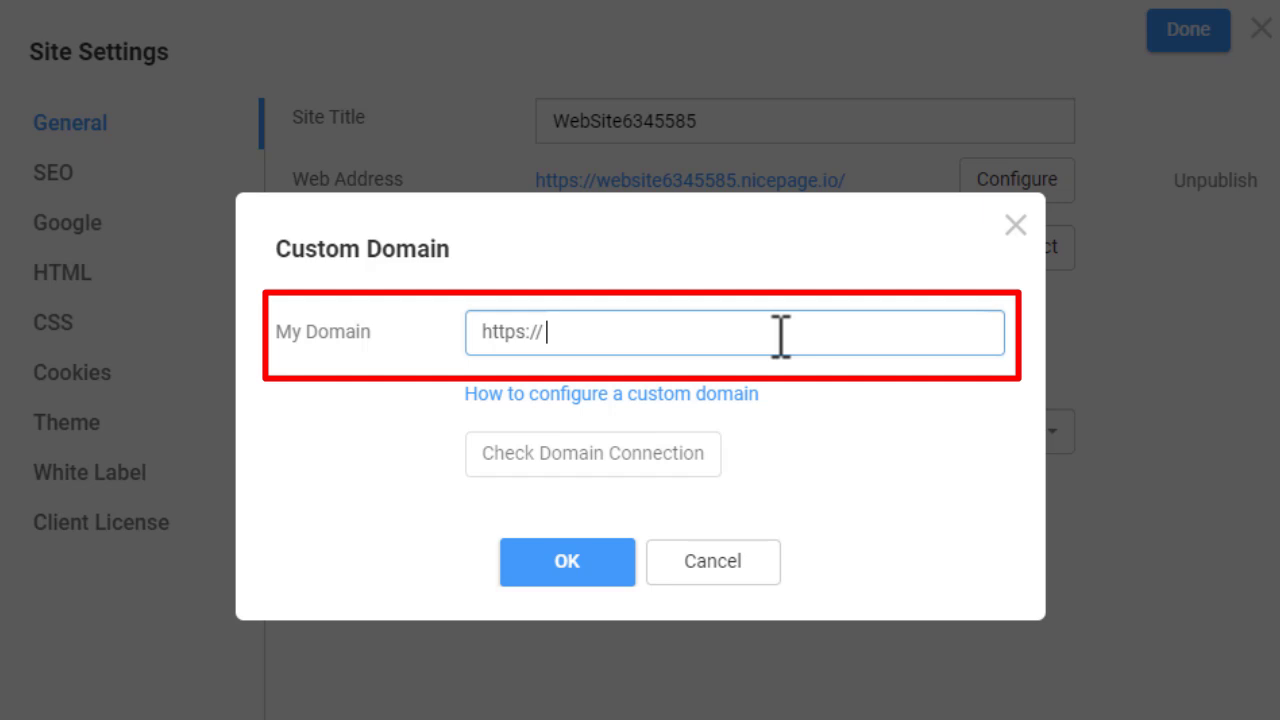
{"action": "type", "text": "customdomainforsite.com"}
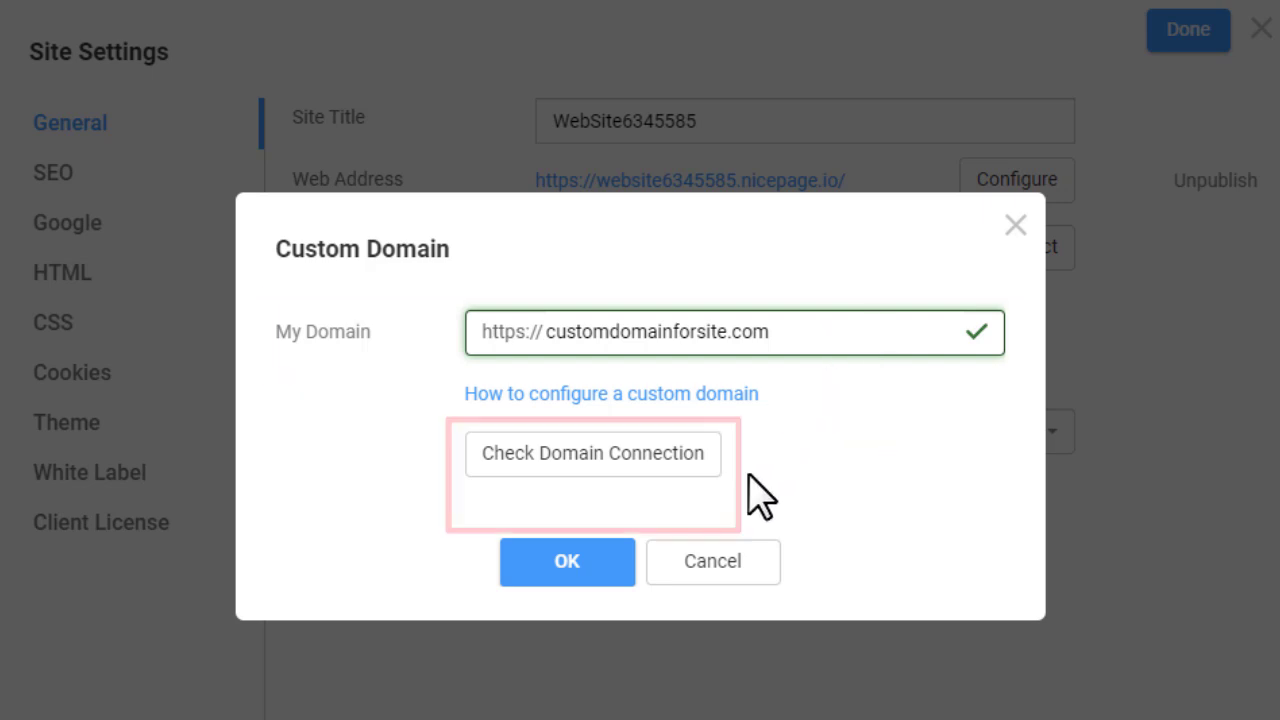
Run Check Domain Connection, retry until the DNS reports success, then confirm with OK.
{"action": "left_click", "coordinate": [662, 466]}
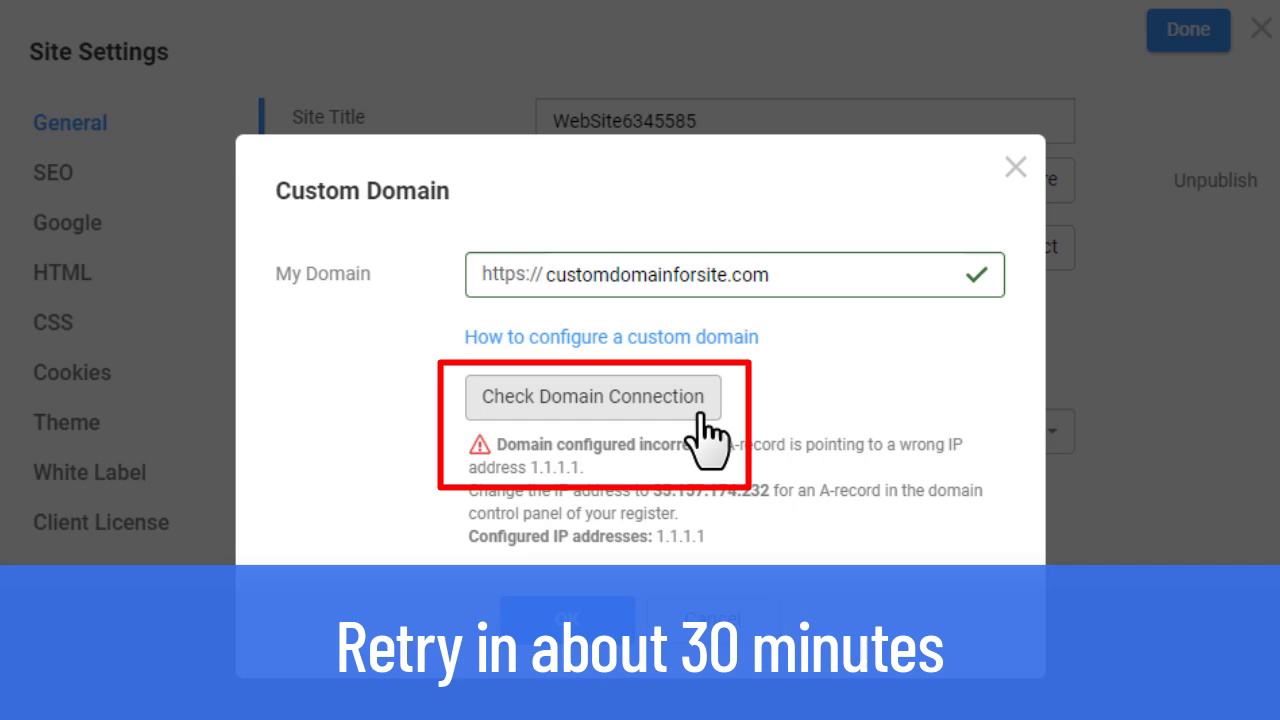
{"action": "left_click", "coordinate": [700, 414]}
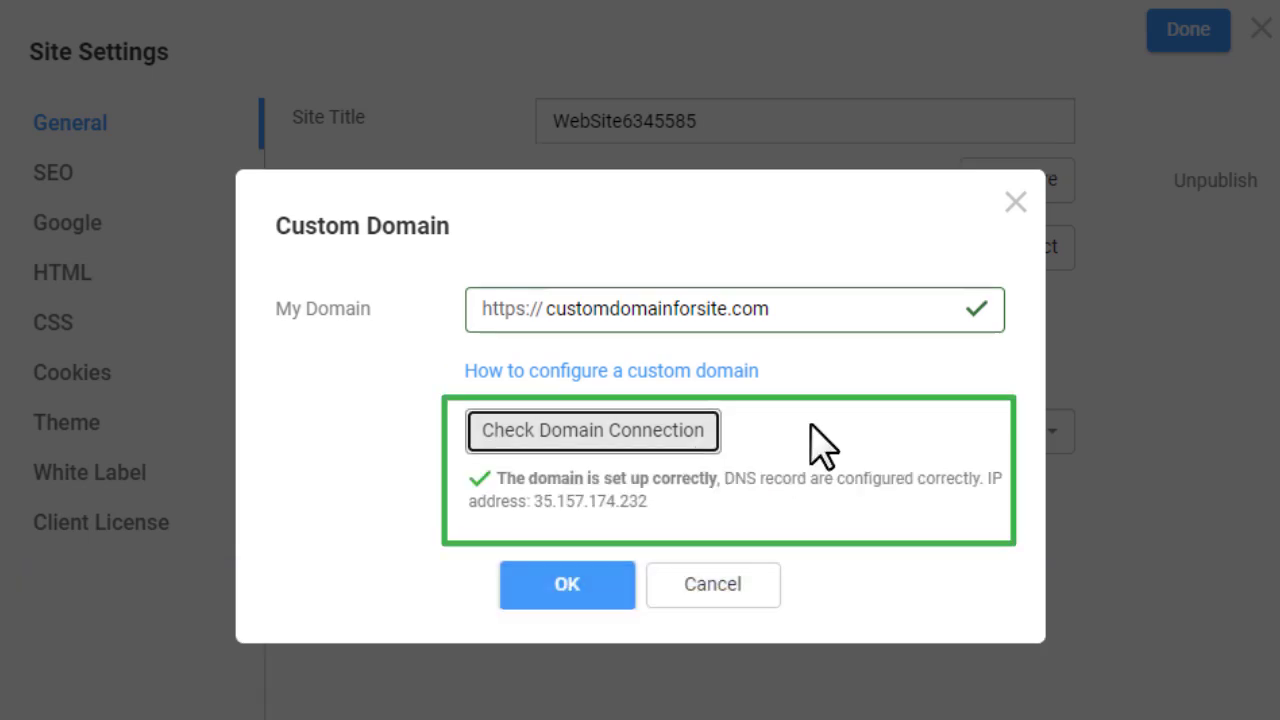
{"action": "left_click", "coordinate": [608, 598]}
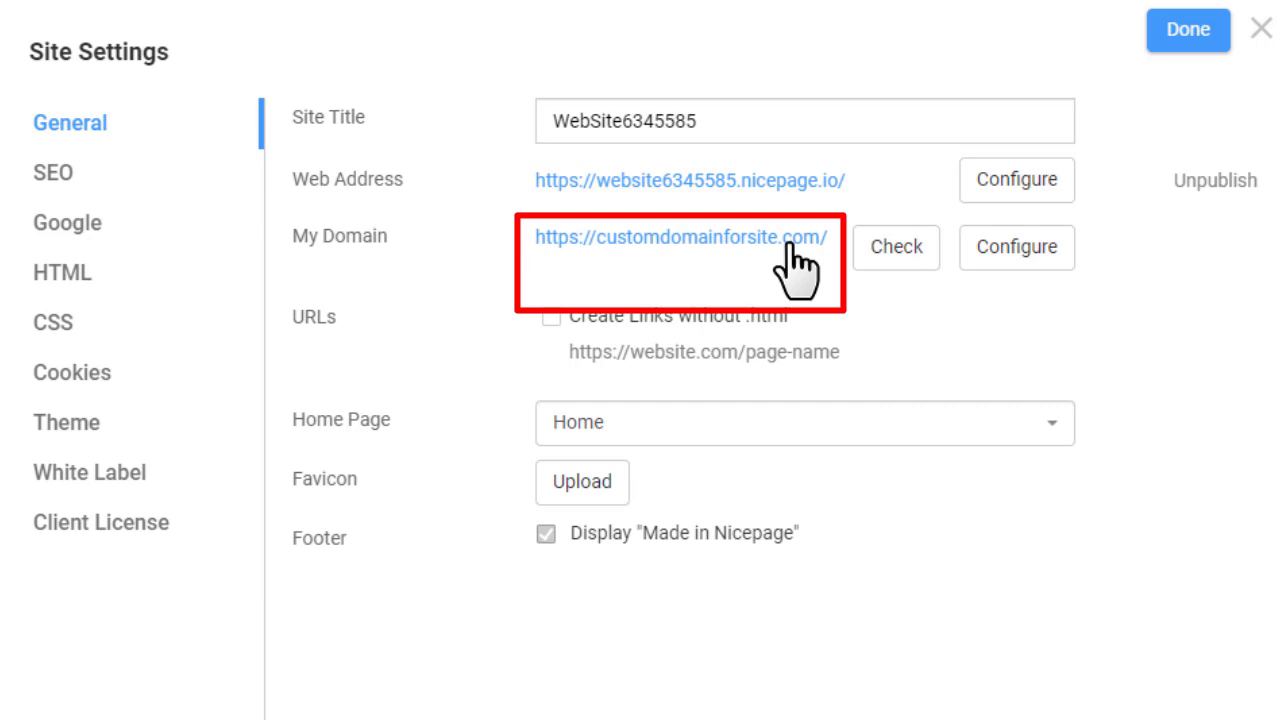
{"action": "left_click", "coordinate": [788, 246]}
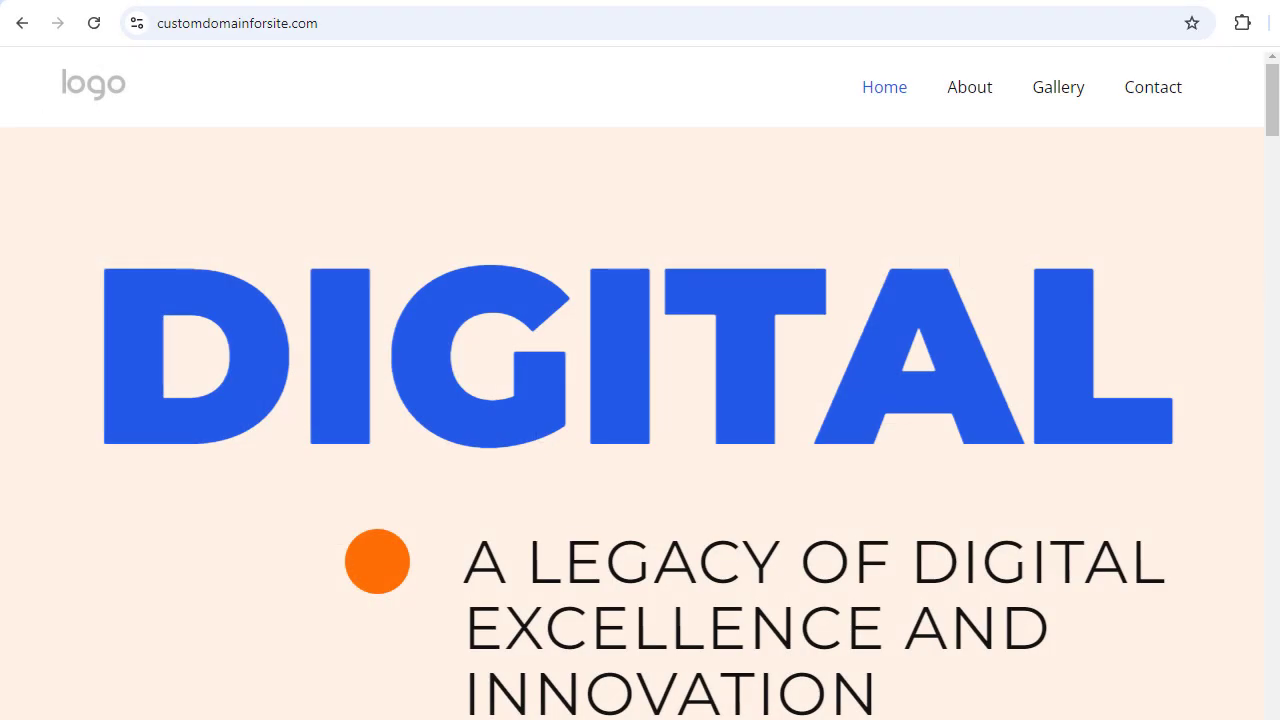
{"action": "scroll", "coordinate": [640, 383], "scroll_direction": "down", "scroll_amount": 15}
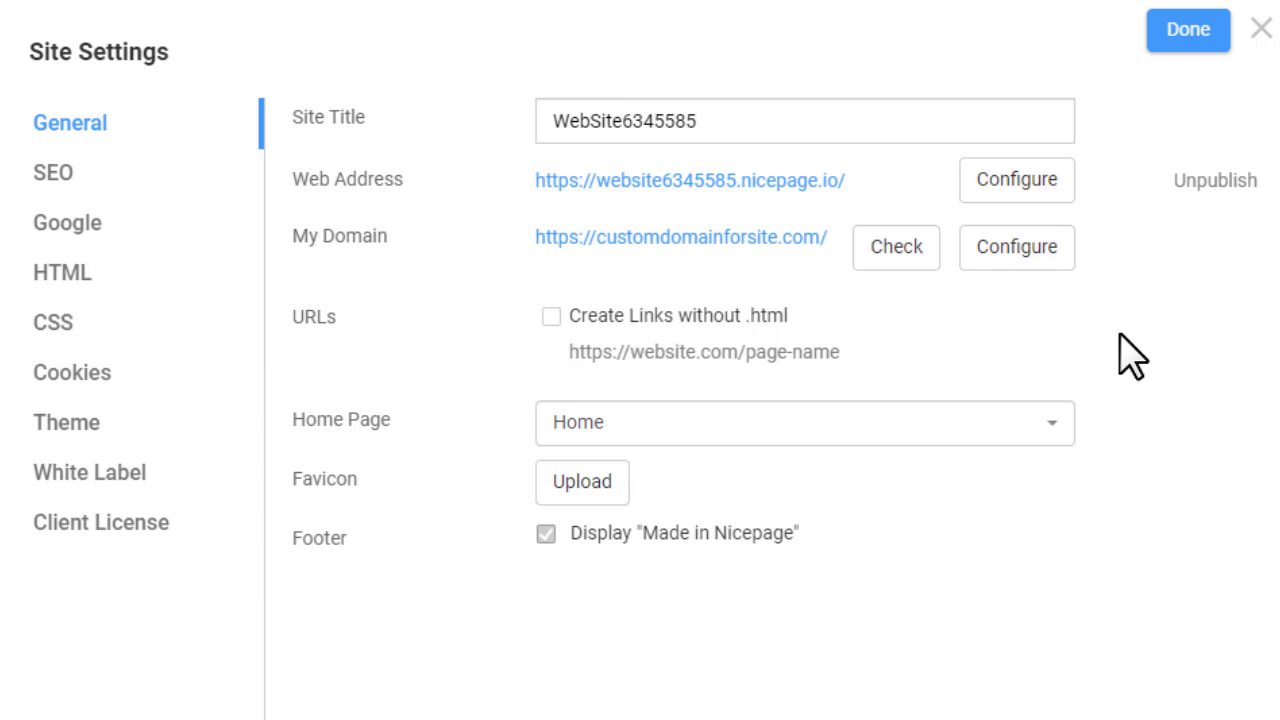
Overwrite the My Domain name with 'anothernameforsite' and close the domain dialog.
{"action": "left_click", "coordinate": [995, 258]}
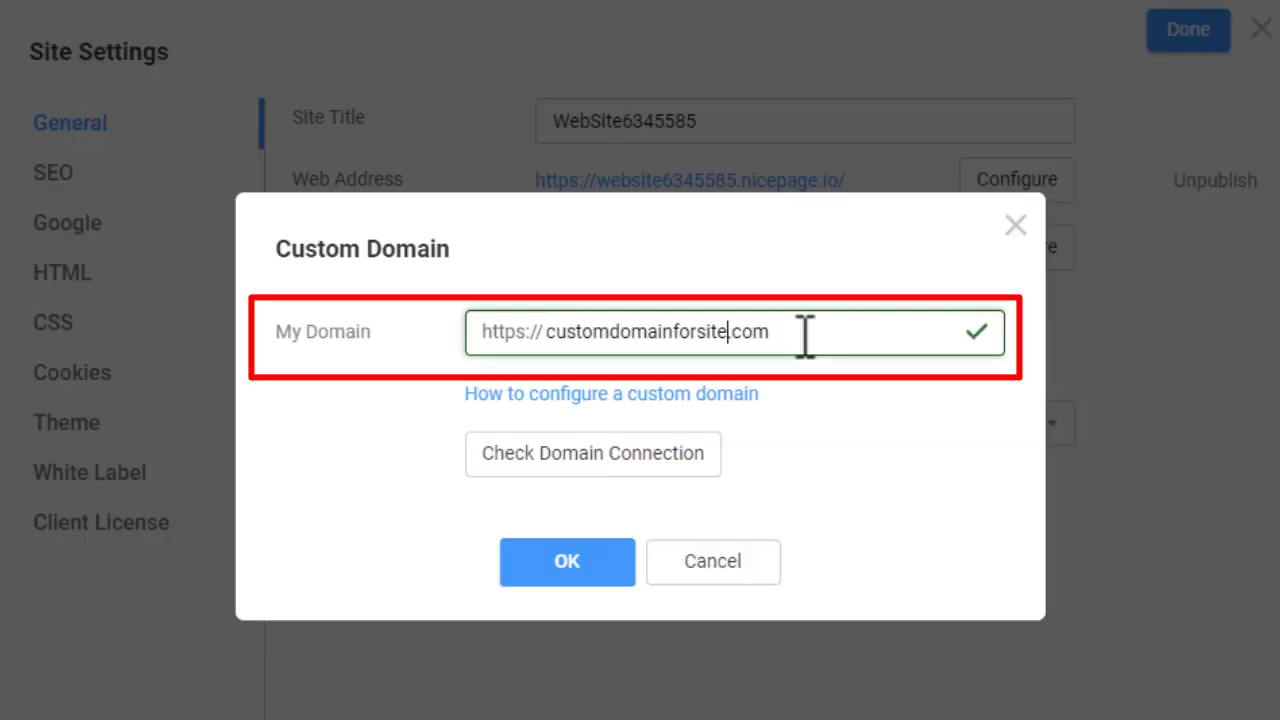
{"action": "key", "text": "ctrl+shift+Left"}
{"action": "type", "text": "anothernamefor"}
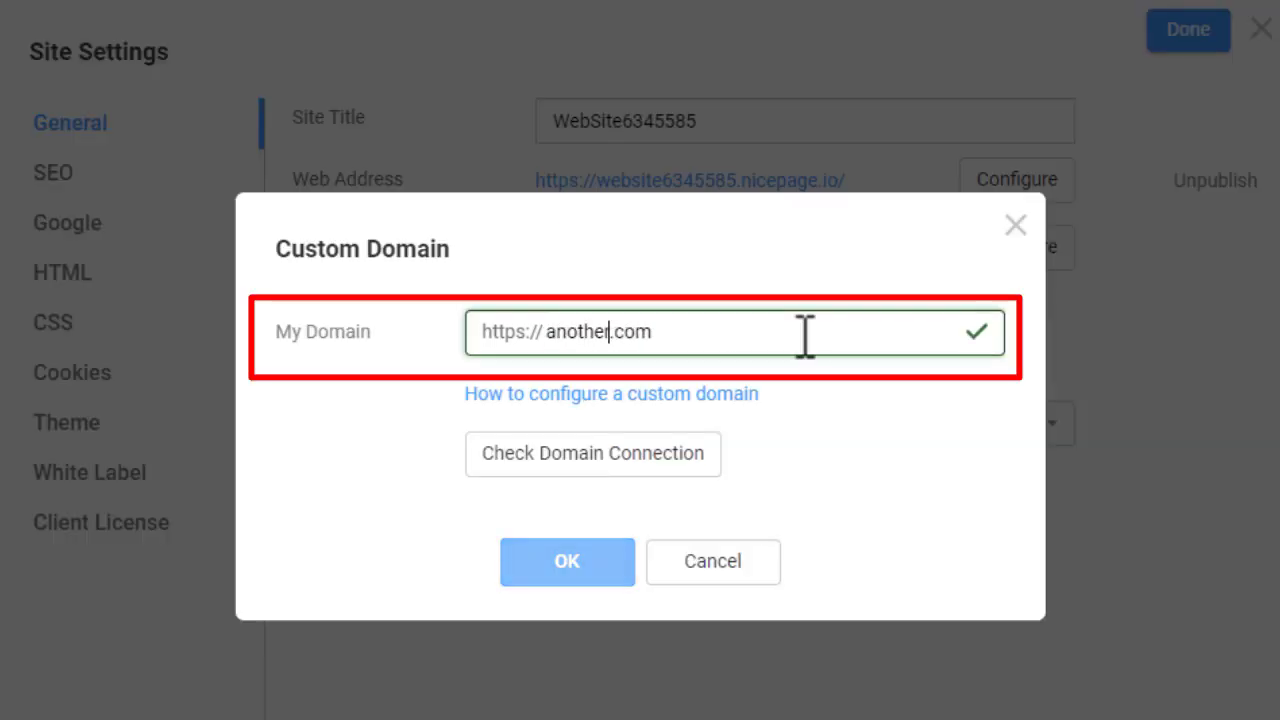
{"action": "type", "text": "site"}
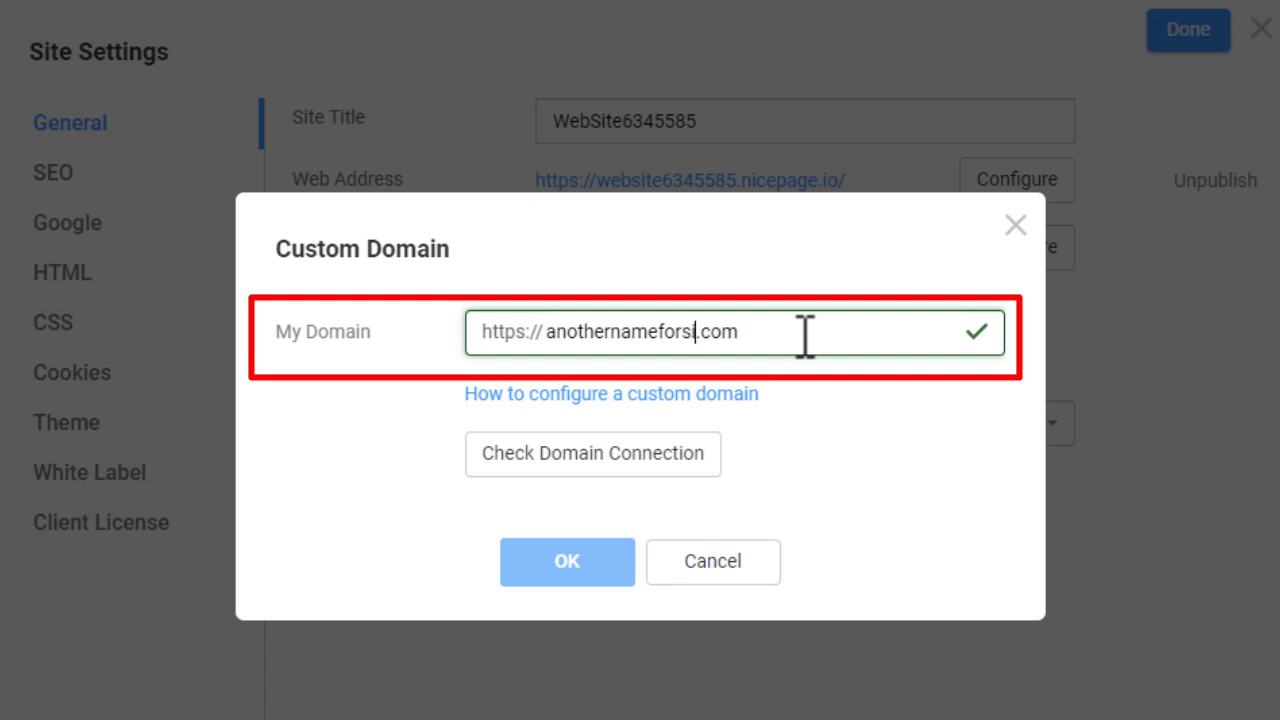
{"action": "left_click", "coordinate": [605, 552]}
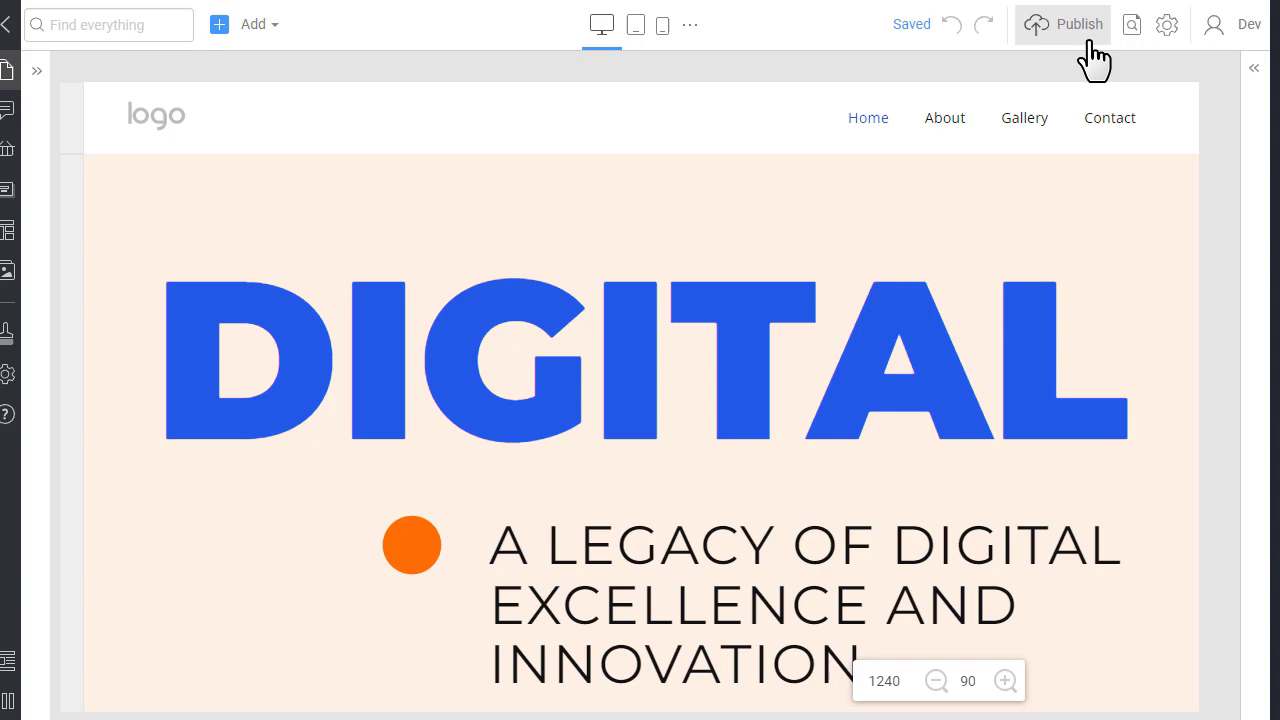
Check My Domain, republish to Nicepage hosting, and verify the site is live at customdomainforsite.com.
{"action": "left_click", "coordinate": [1091, 41]}
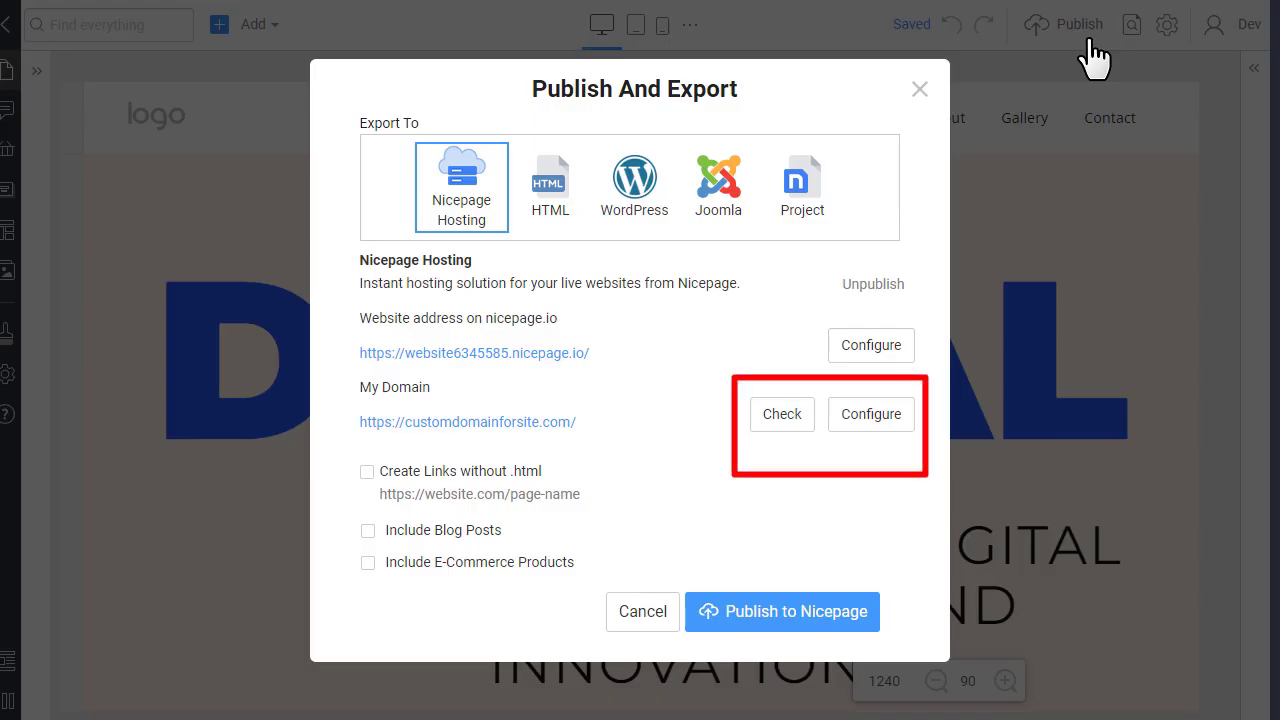
{"action": "left_click", "coordinate": [778, 441]}
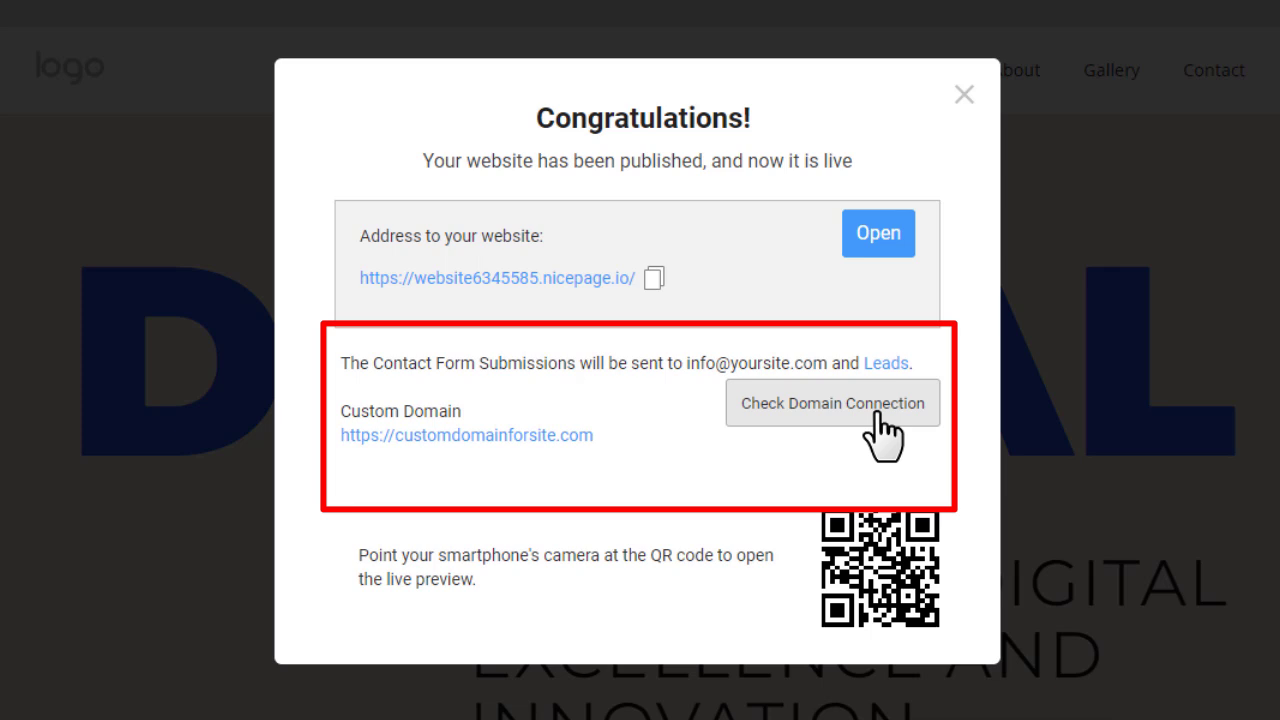
{"action": "left_click", "coordinate": [880, 436]}
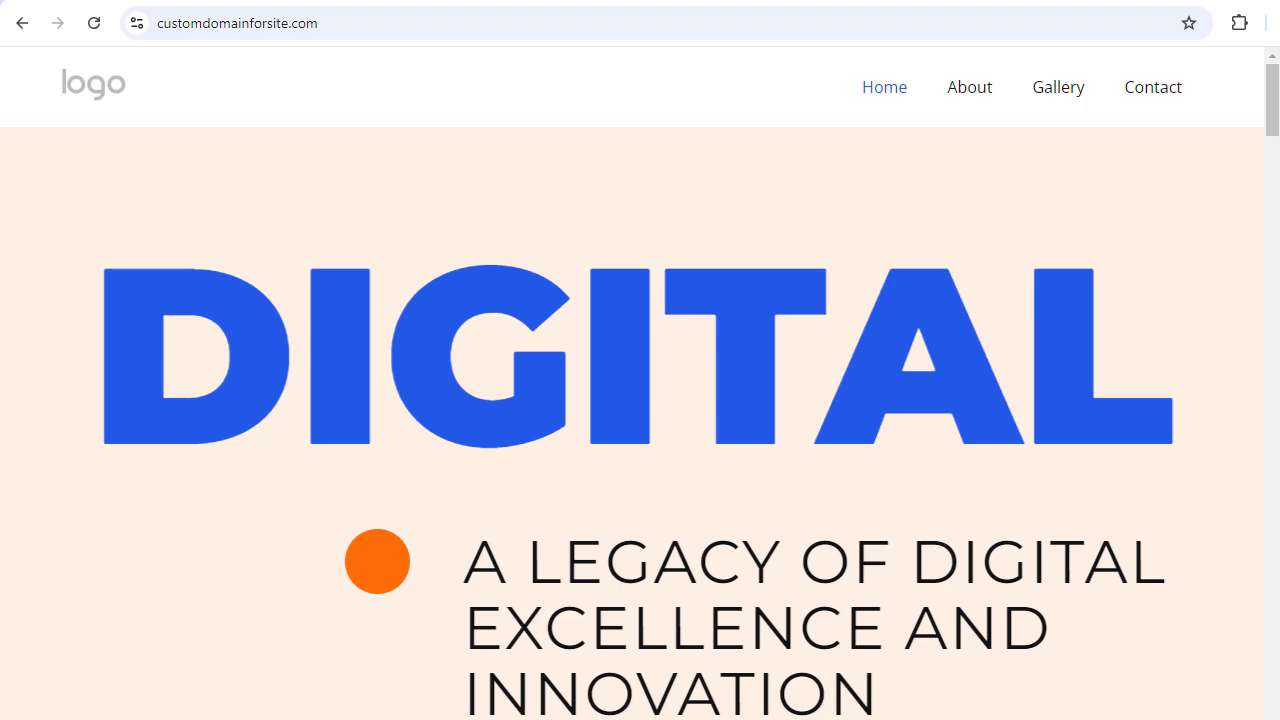
{"action": "scroll", "coordinate": [632, 383], "scroll_direction": "down", "scroll_amount": 15}
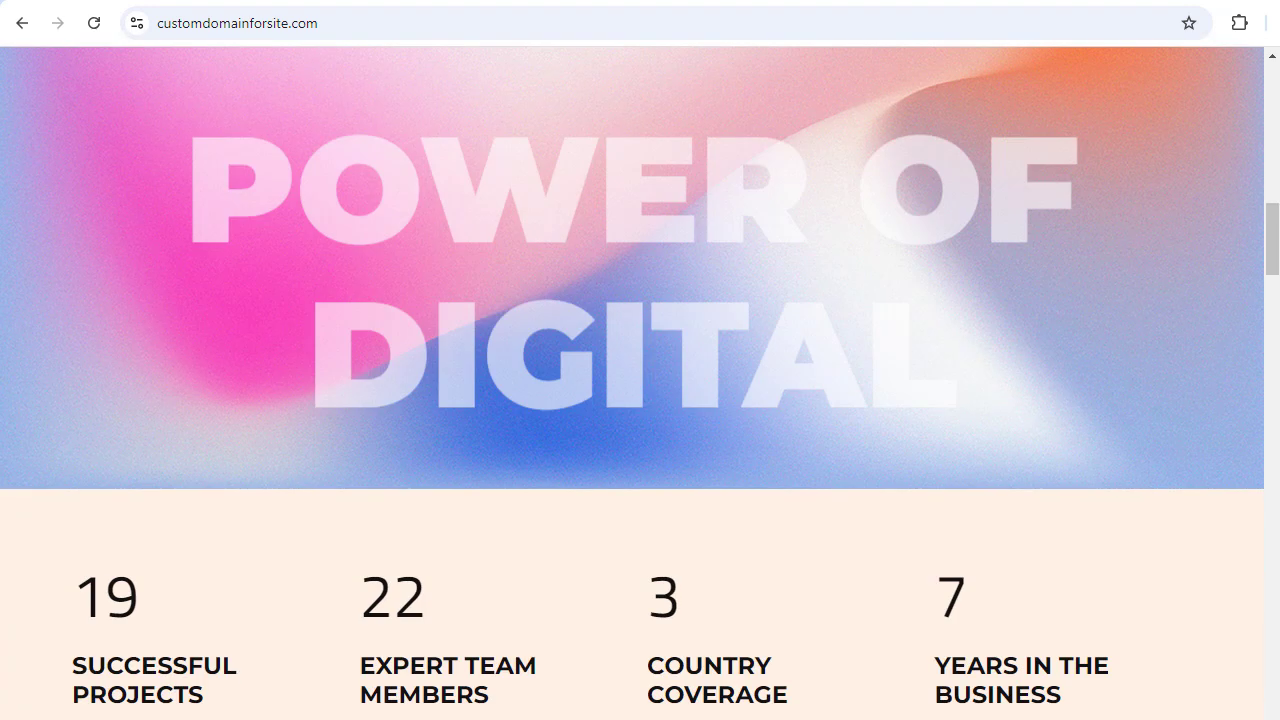
{"action": "scroll", "coordinate": [632, 383], "scroll_direction": "down", "scroll_amount": 14}
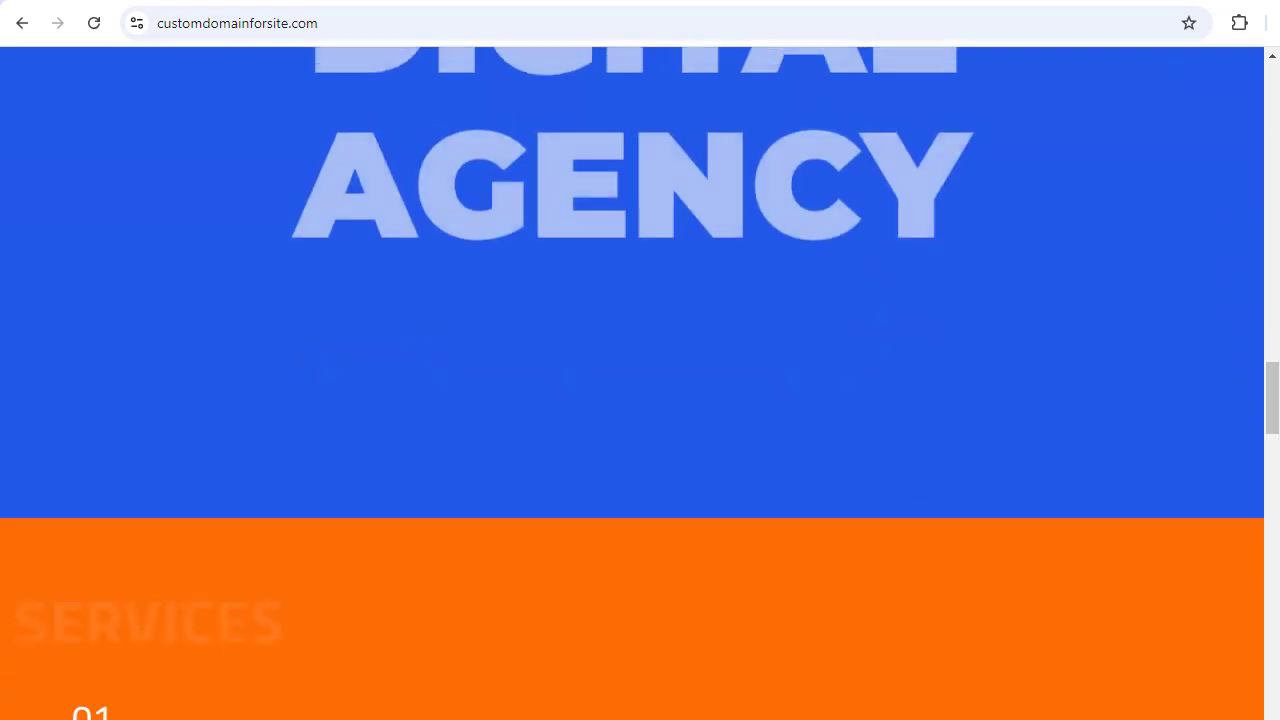